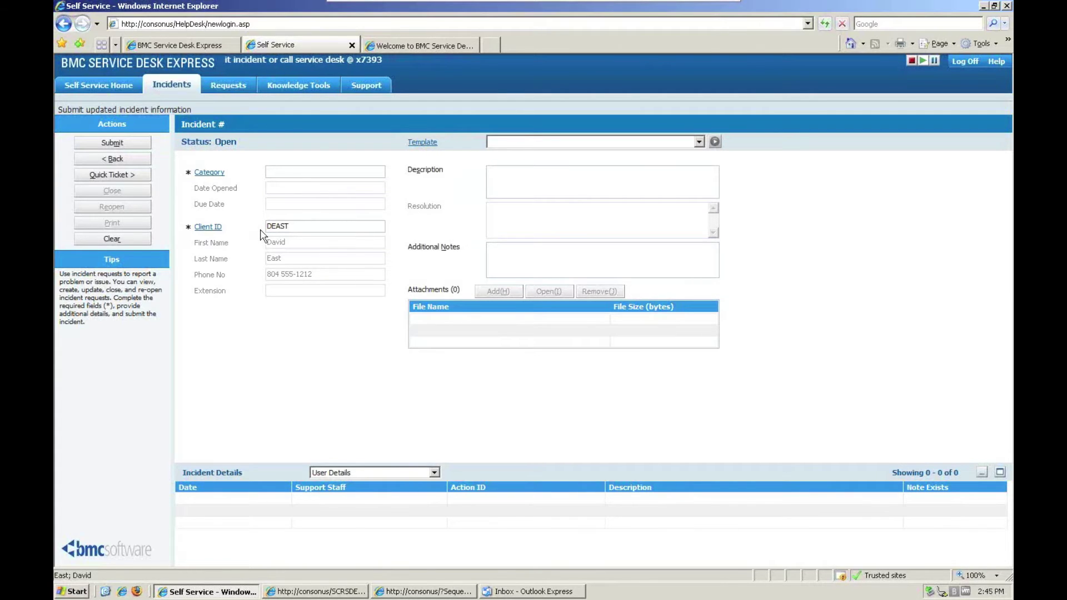
Apply the PASSWORD RESET template and submit the self-service incident, producing closed Incident #904.
{"action": "left_click", "coordinate": [698, 142]}
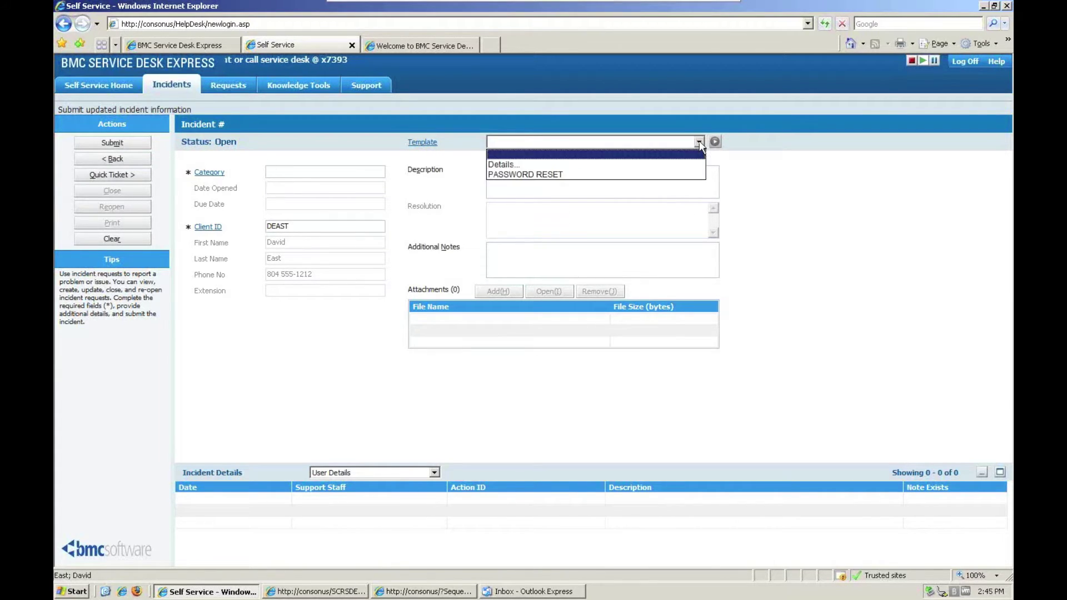
{"action": "left_click", "coordinate": [566, 175]}
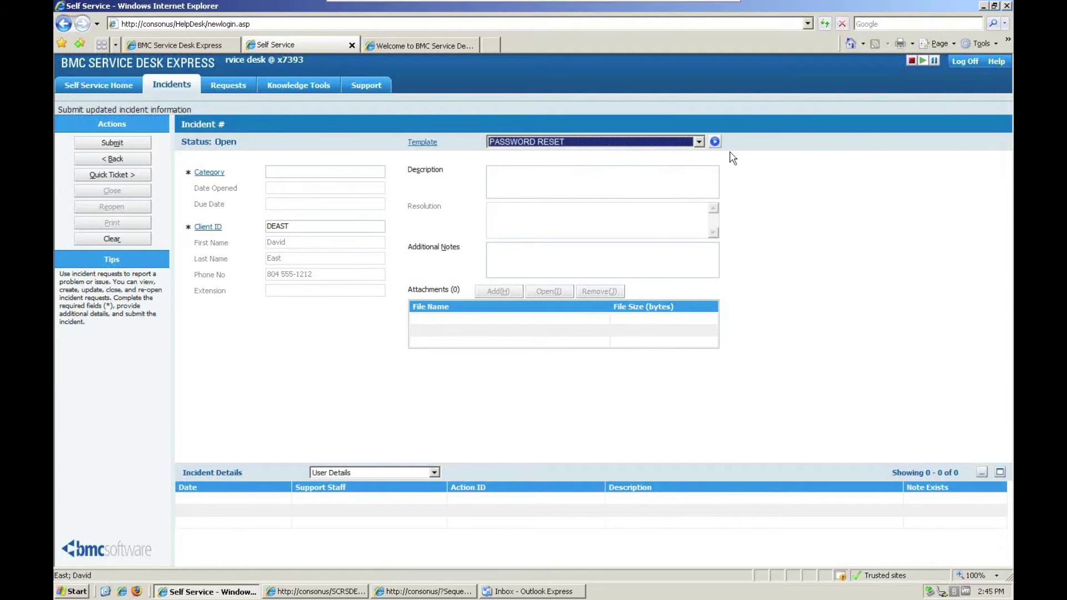
{"action": "left_click", "coordinate": [714, 143]}
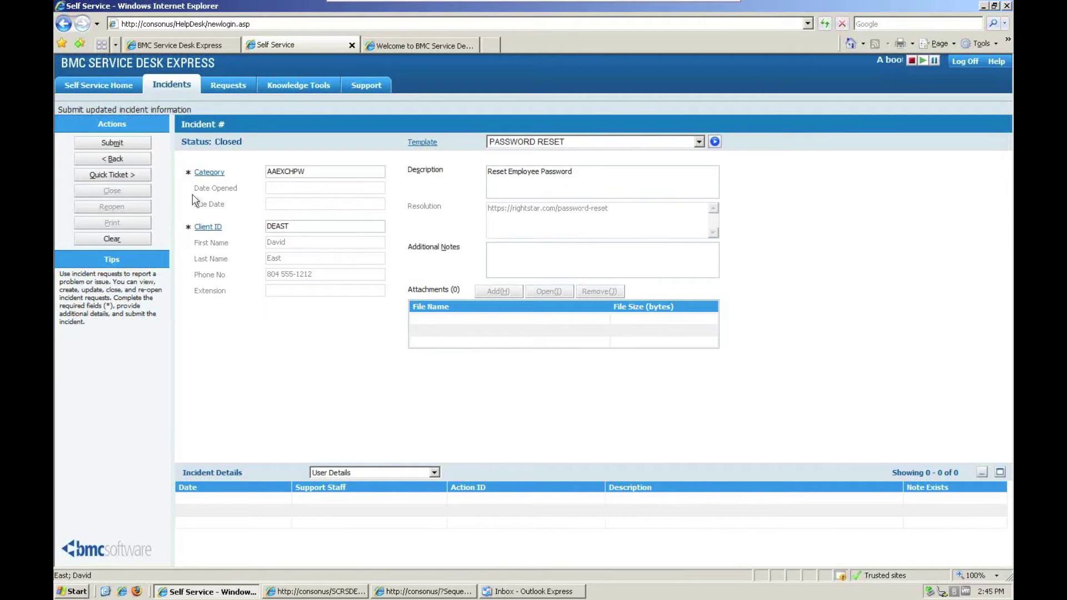
{"action": "left_click", "coordinate": [114, 144]}
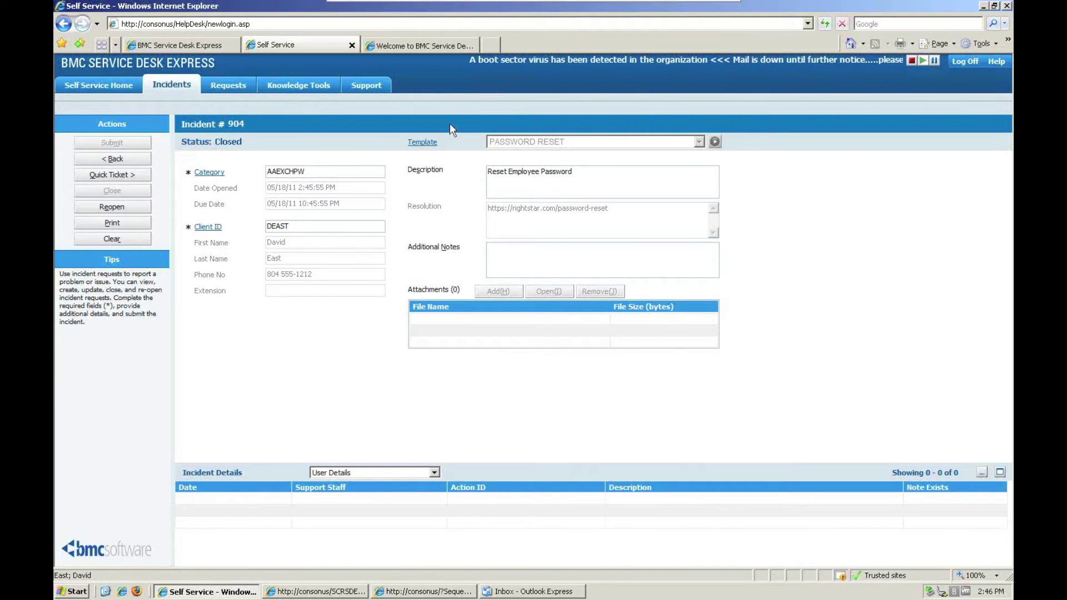
{"action": "left_click", "coordinate": [422, 46]}
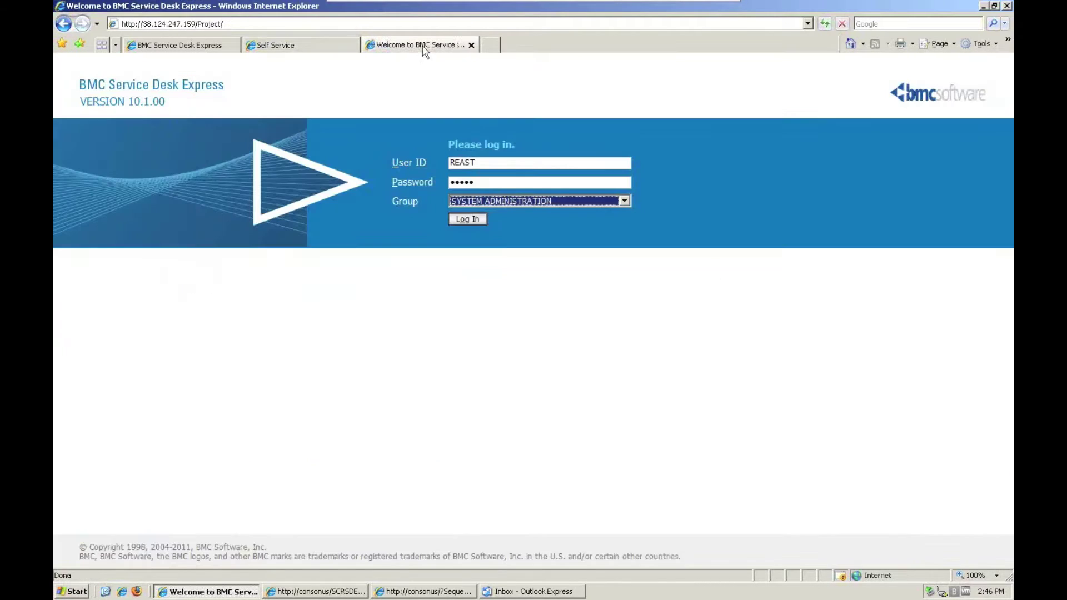
Log in to the console and start a new Standard Change from Change Management > Changes.
{"action": "left_click", "coordinate": [475, 221]}
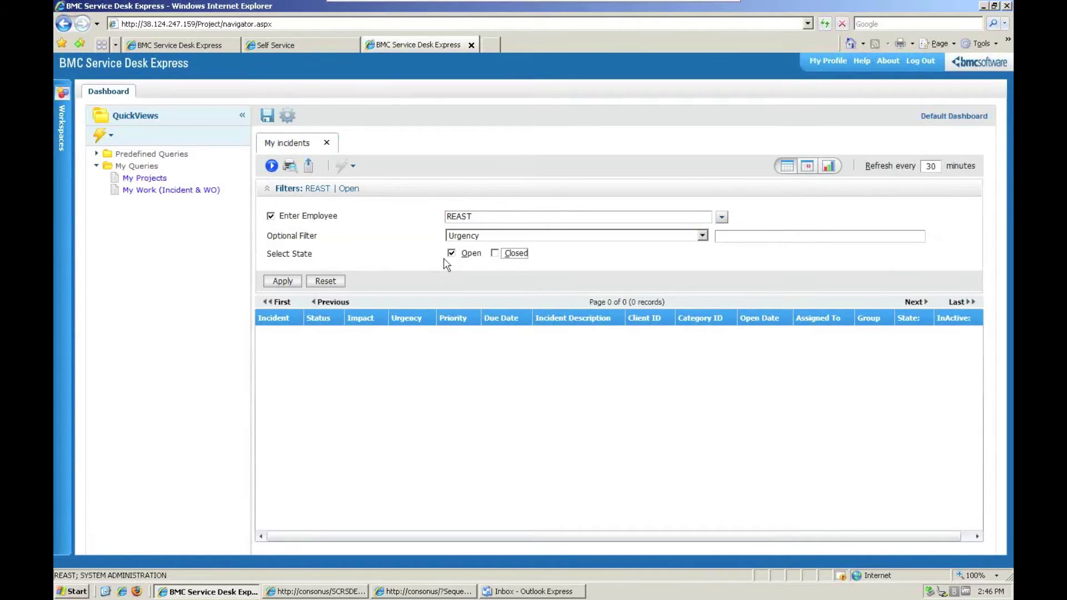
{"action": "left_click", "coordinate": [280, 195]}
{"action": "left_click", "coordinate": [64, 94]}
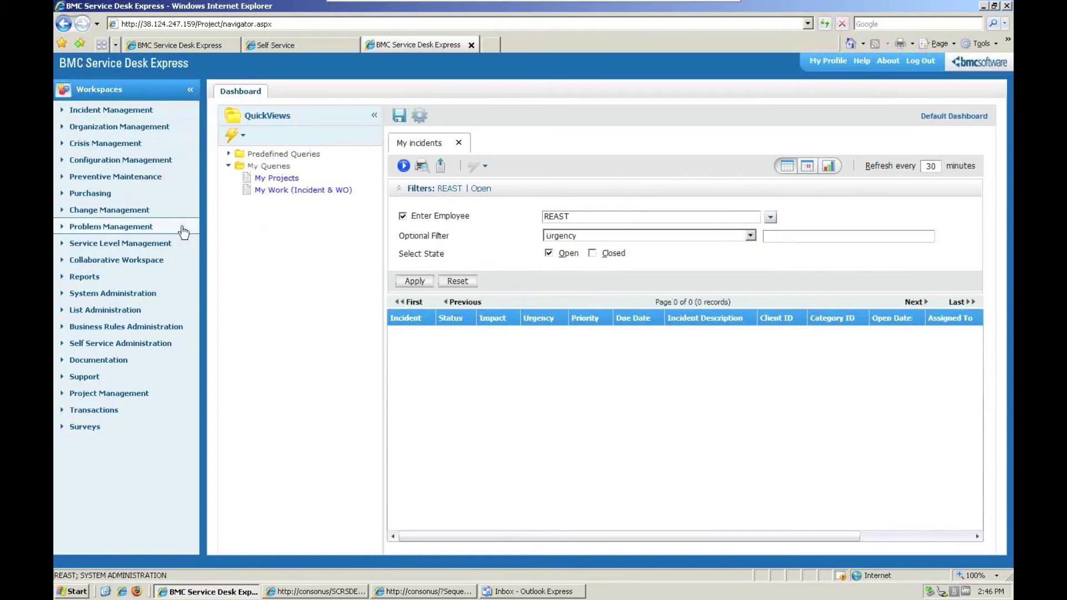
{"action": "left_click", "coordinate": [140, 211]}
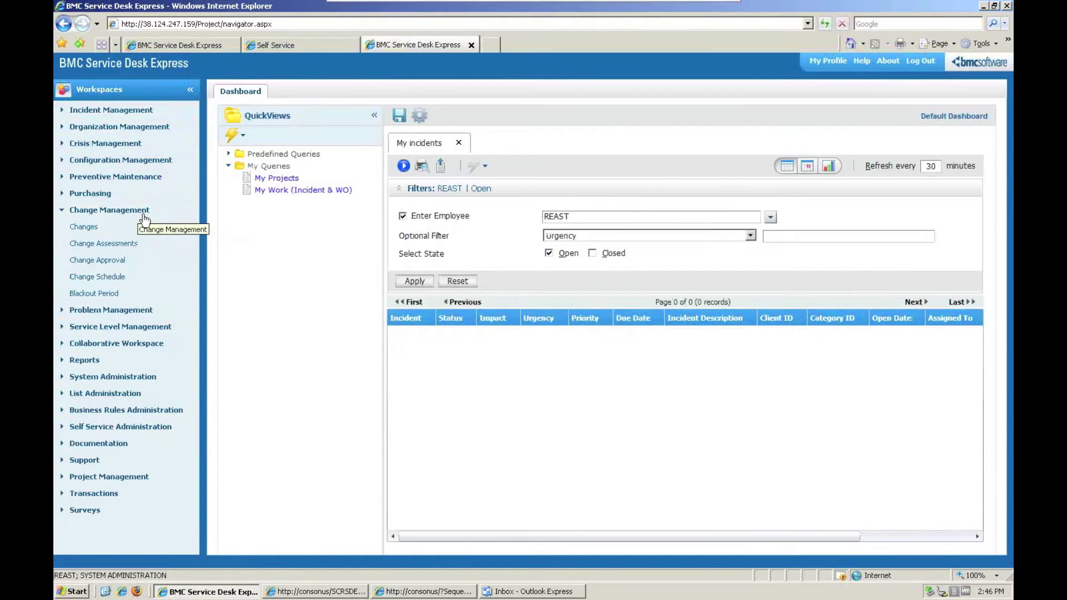
{"action": "left_click", "coordinate": [84, 227]}
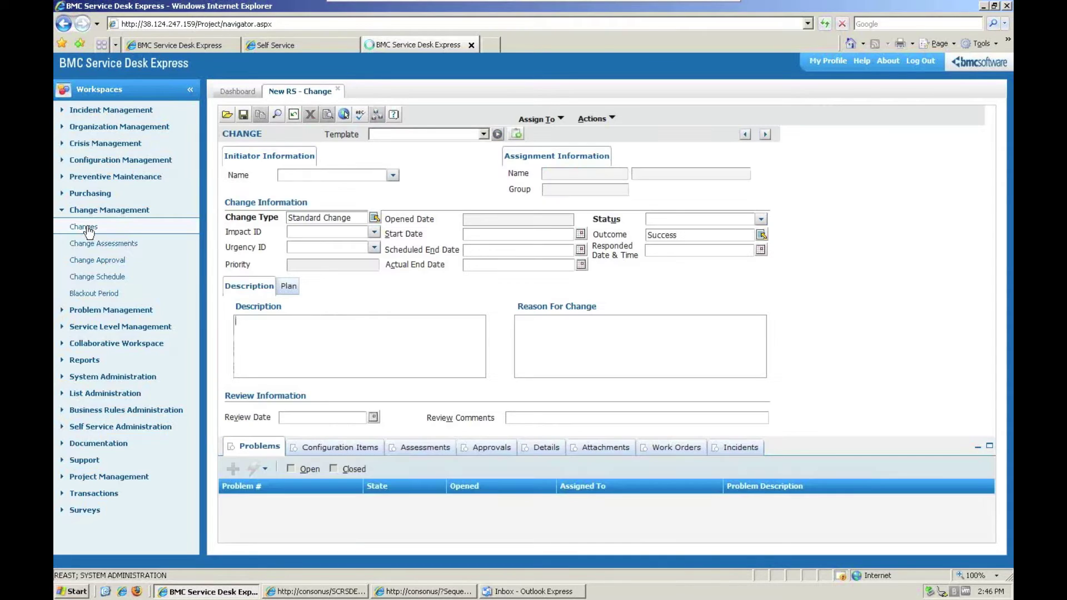
Find change 1034 and open its approval 1075 from the Approvals tab.
{"action": "left_click", "coordinate": [226, 115]}
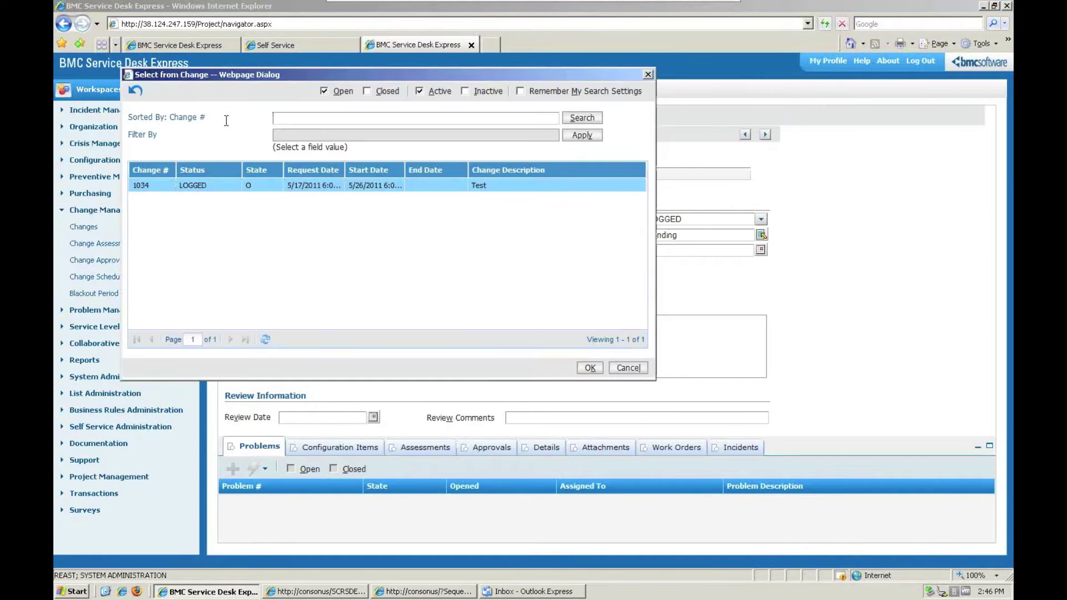
{"action": "double_click", "coordinate": [217, 186]}
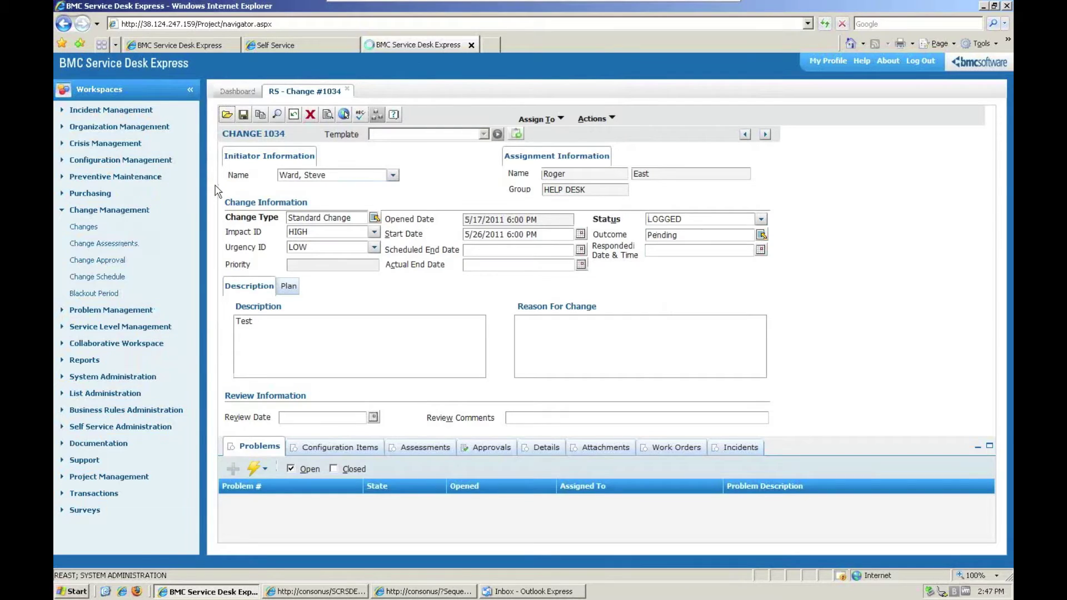
{"action": "left_click", "coordinate": [482, 448]}
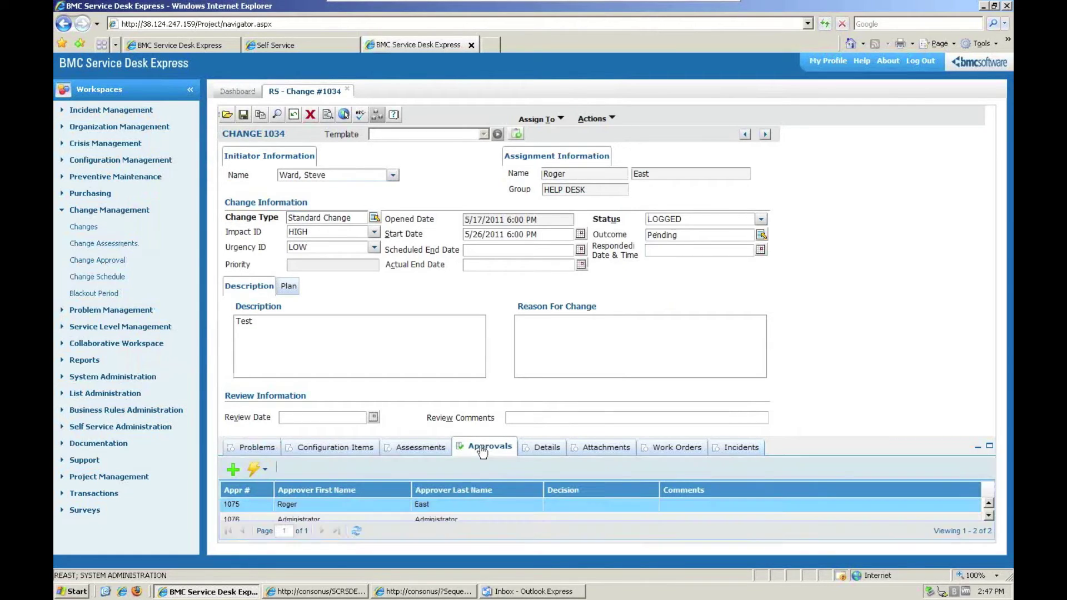
{"action": "double_click", "coordinate": [462, 498]}
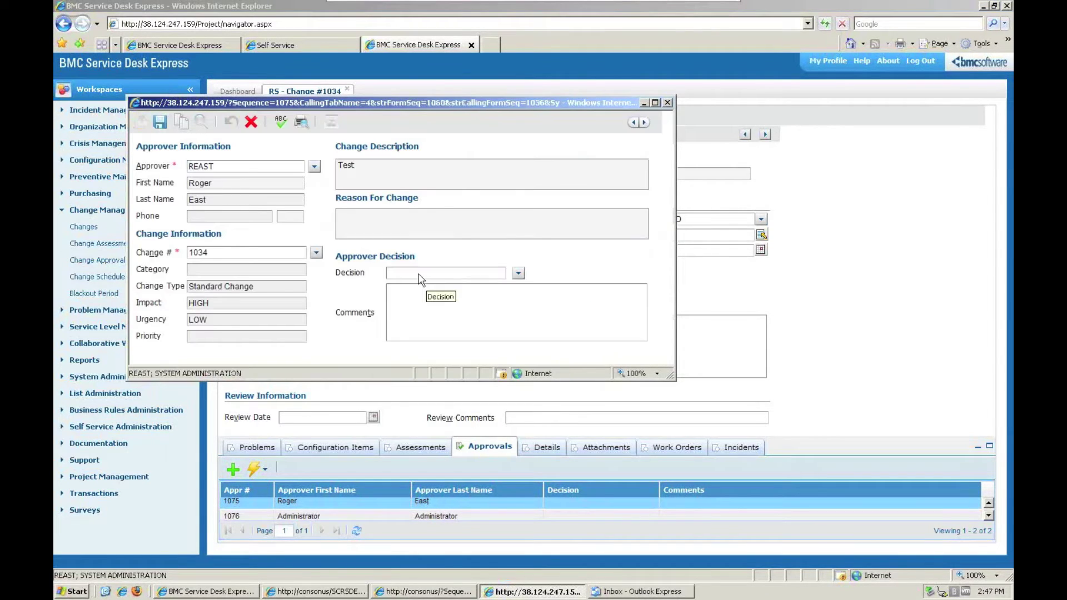
Set the approval decision to Approve, save, and sign it with the account password.
{"action": "left_click", "coordinate": [517, 274]}
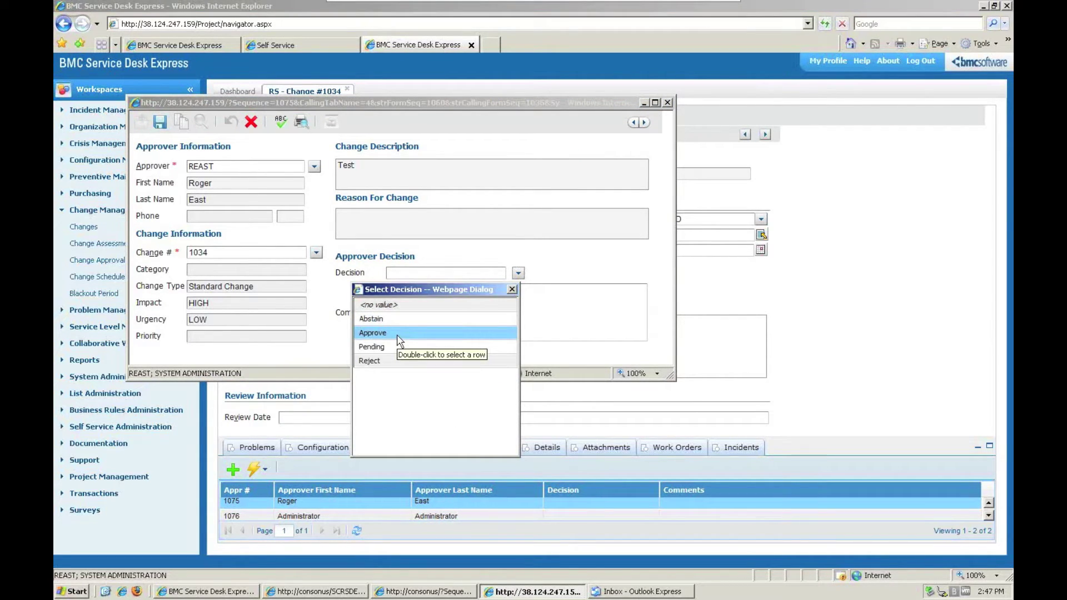
{"action": "double_click", "coordinate": [396, 334]}
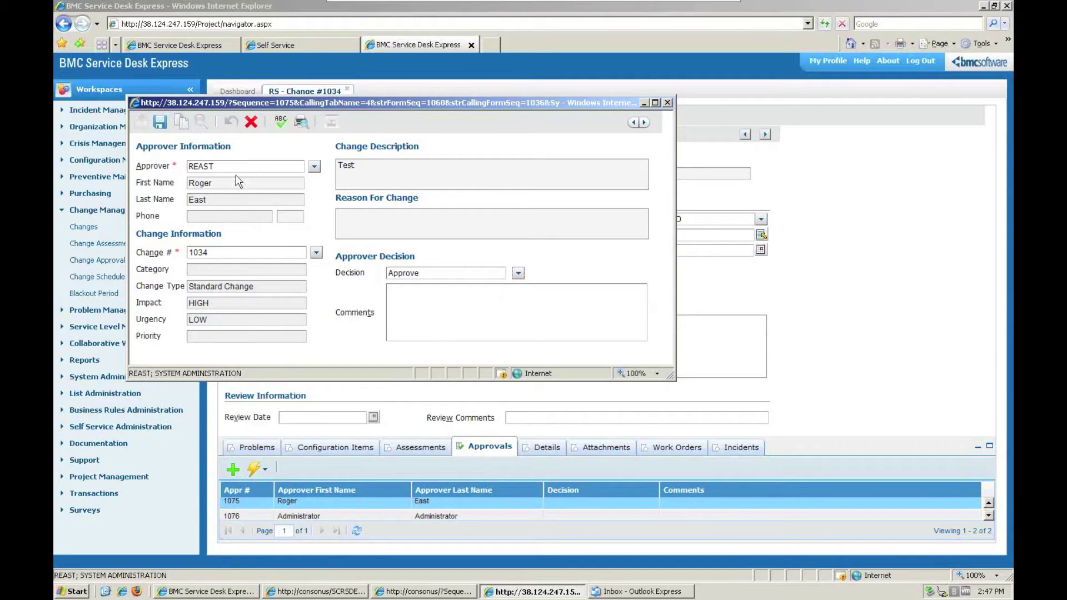
{"action": "left_click", "coordinate": [160, 123]}
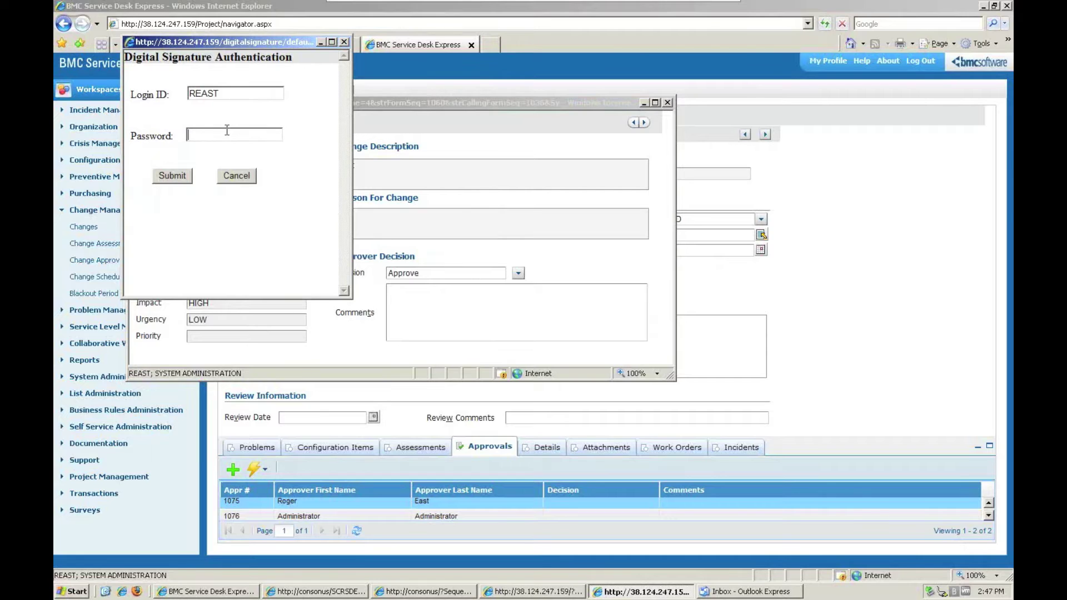
{"action": "type", "text": "passw"}
{"action": "left_click", "coordinate": [174, 179]}
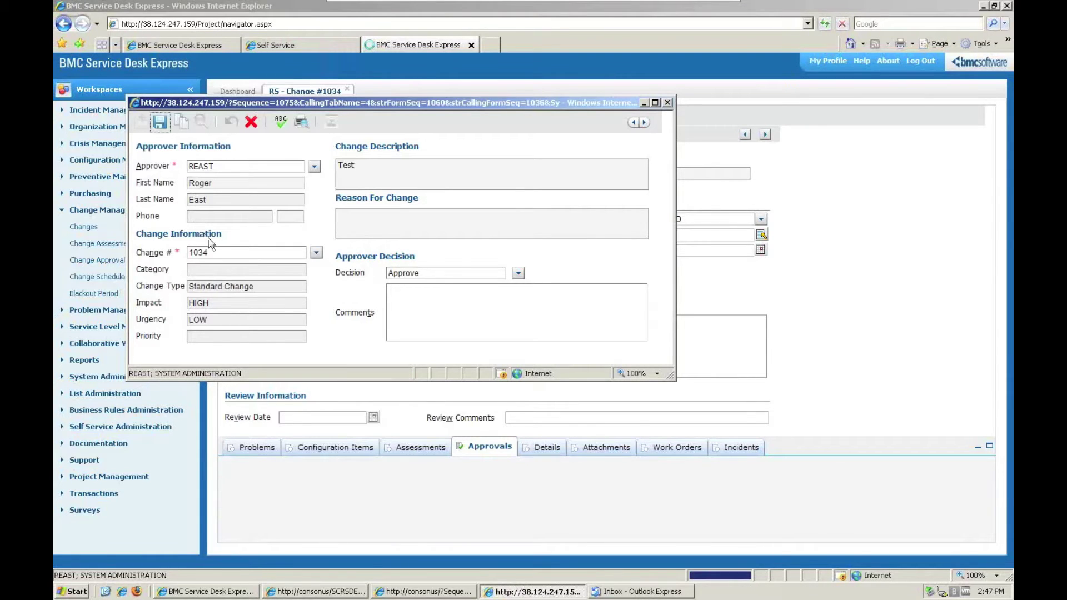
Close approval 1075 so change 1034's Approvals grid shows its Approve decision.
{"action": "double_click", "coordinate": [402, 518]}
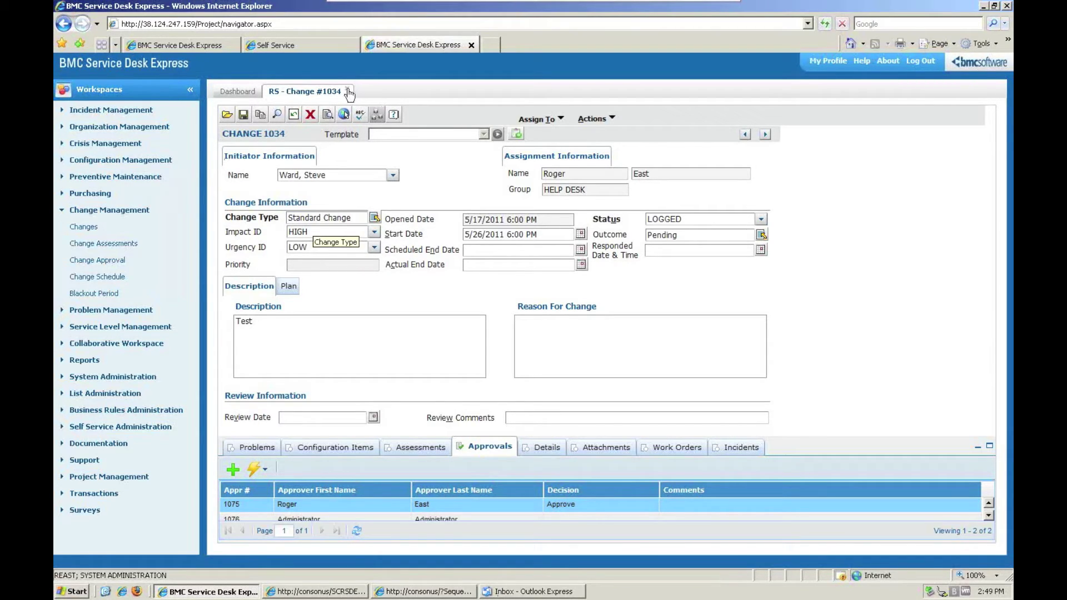
Close change 1034 and open Mass Update under Configuration Management.
{"action": "left_click", "coordinate": [121, 159]}
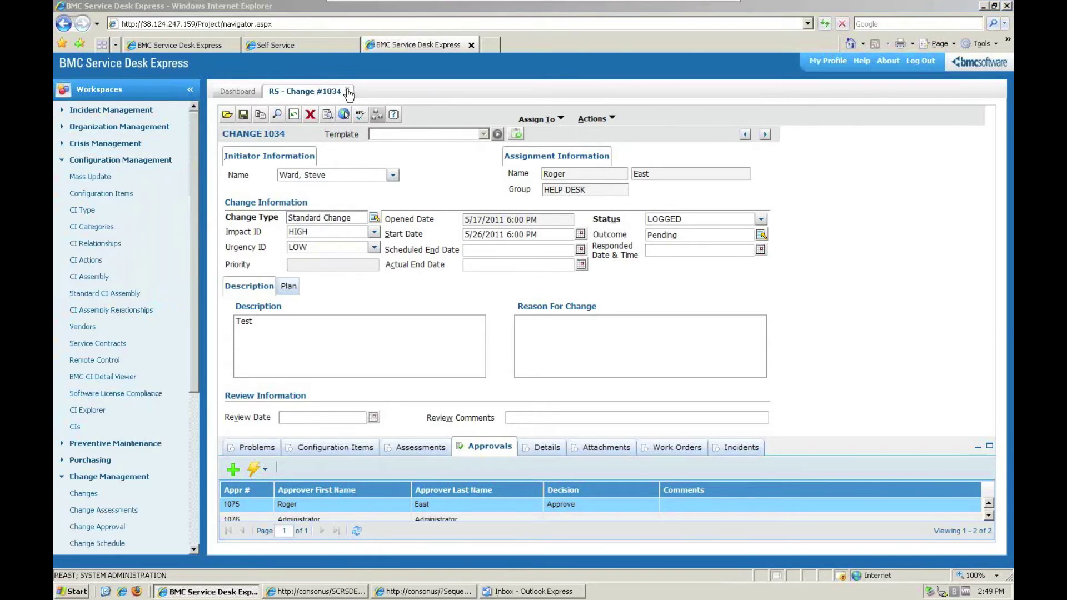
{"action": "left_click", "coordinate": [348, 92]}
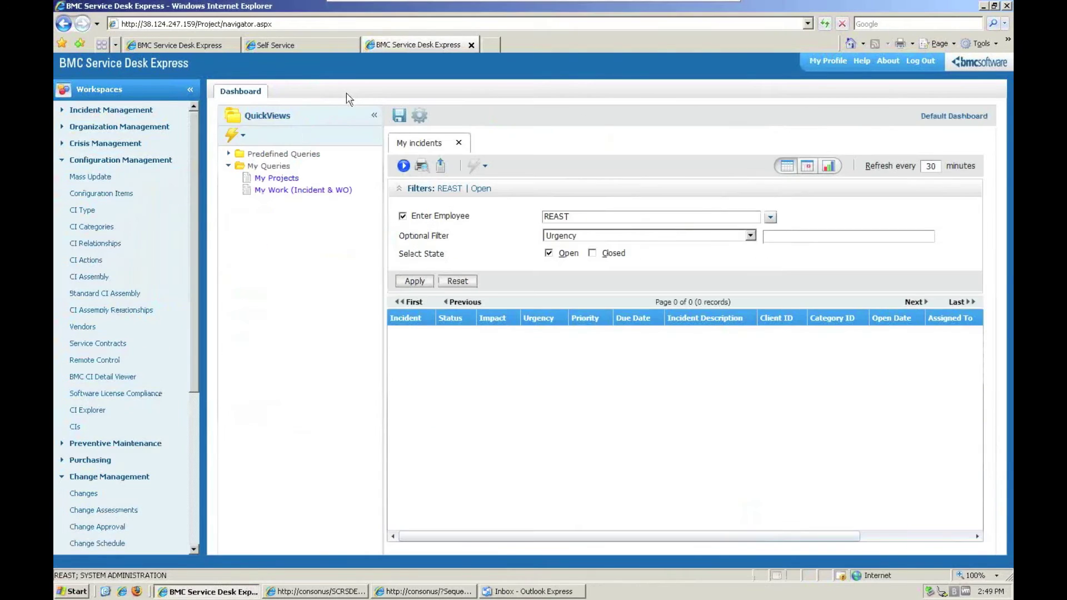
{"action": "left_click", "coordinate": [107, 178]}
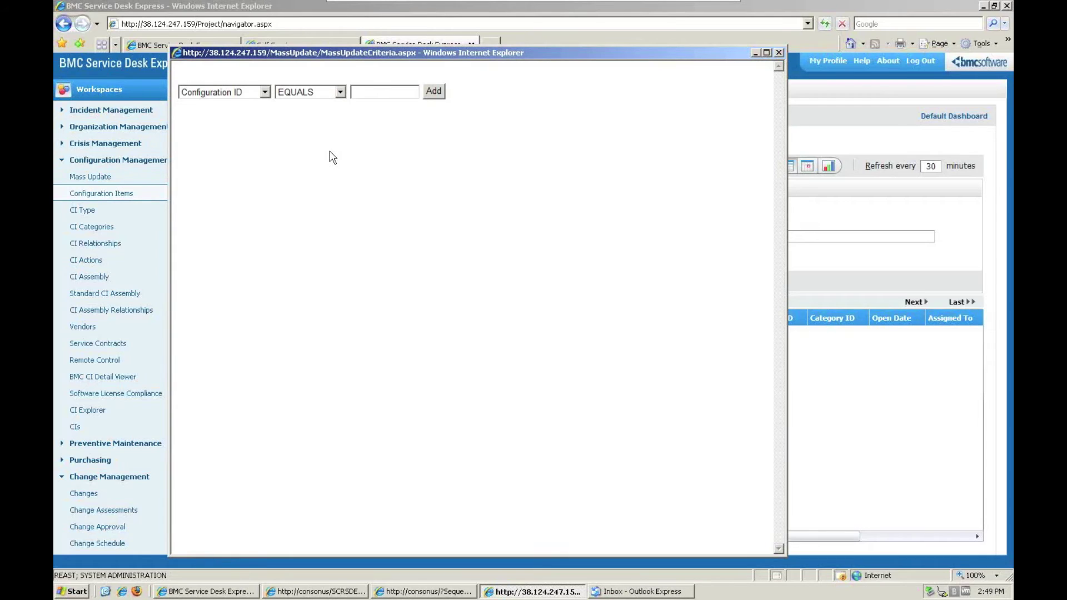
Add the criterion Service Contract # equals Dell 2011 and run the search.
{"action": "left_click", "coordinate": [265, 93]}
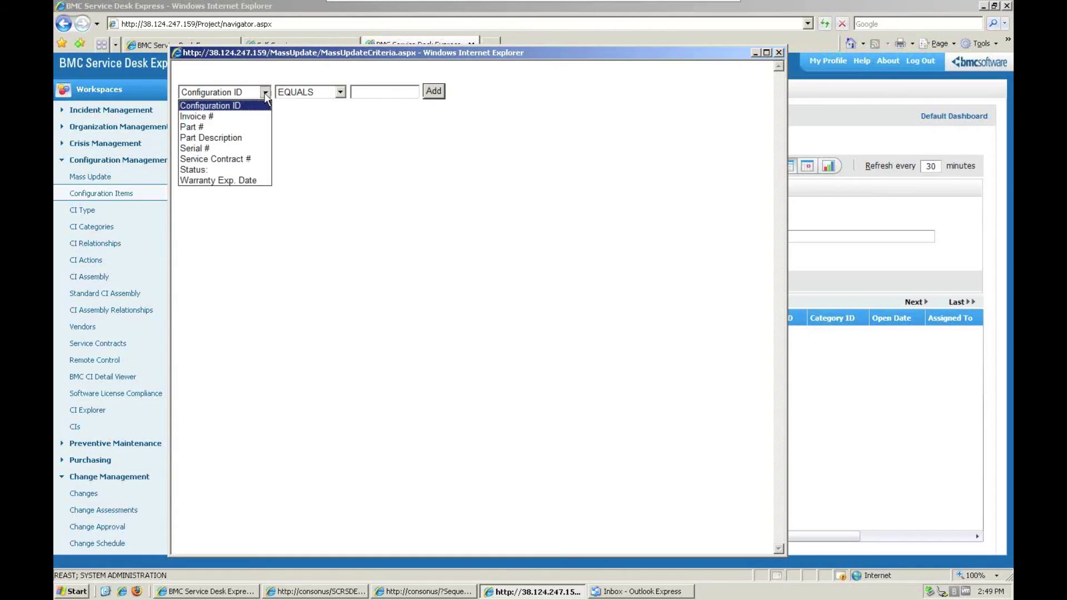
{"action": "left_click", "coordinate": [247, 161]}
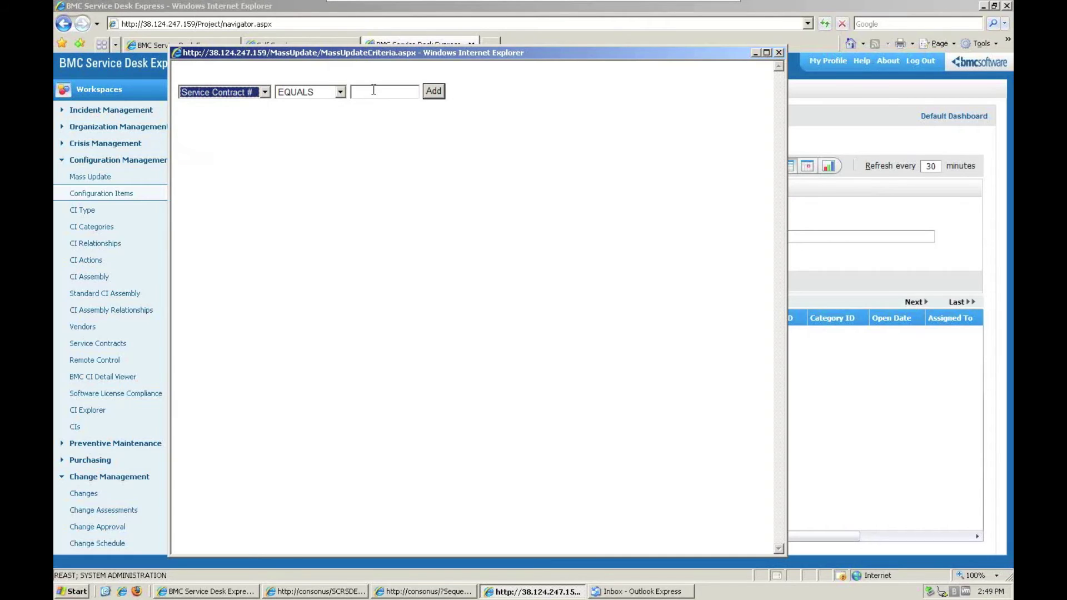
{"action": "left_click", "coordinate": [374, 89]}
{"action": "type", "text": "Dell"}
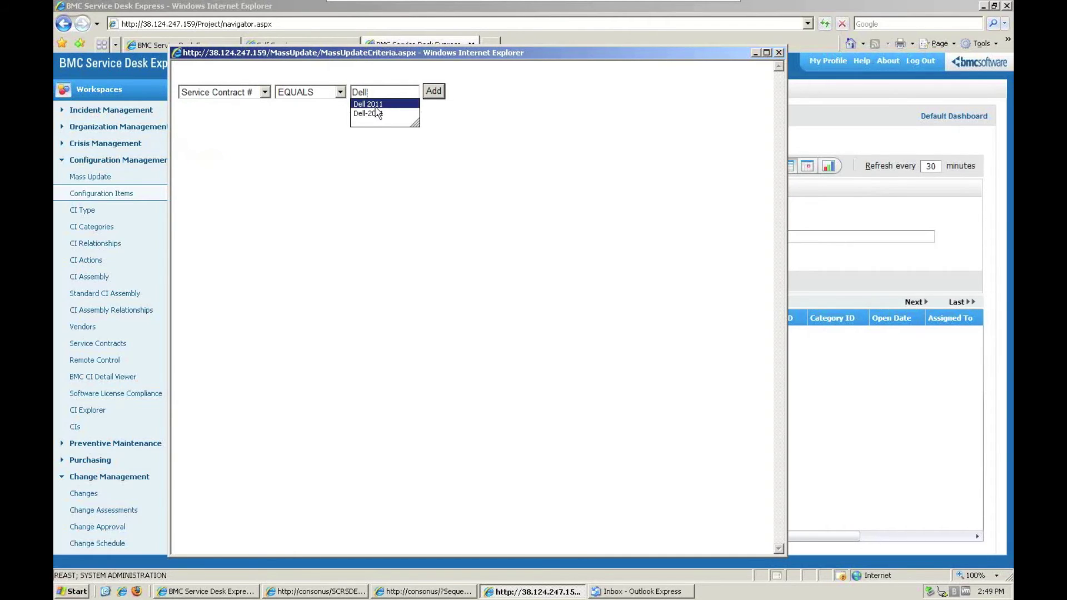
{"action": "left_click", "coordinate": [376, 105]}
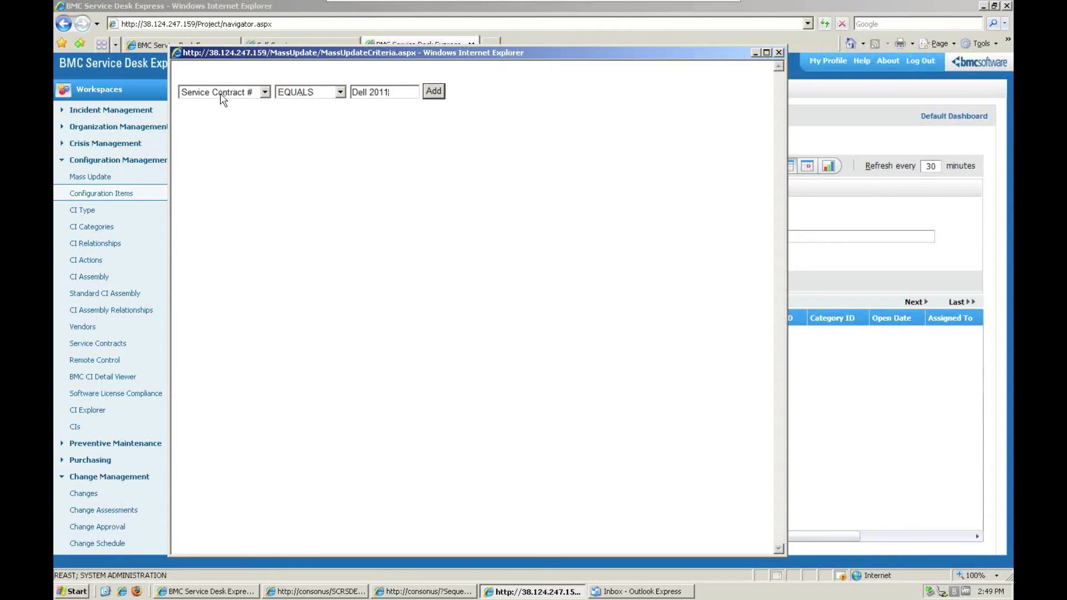
{"action": "left_click", "coordinate": [438, 92]}
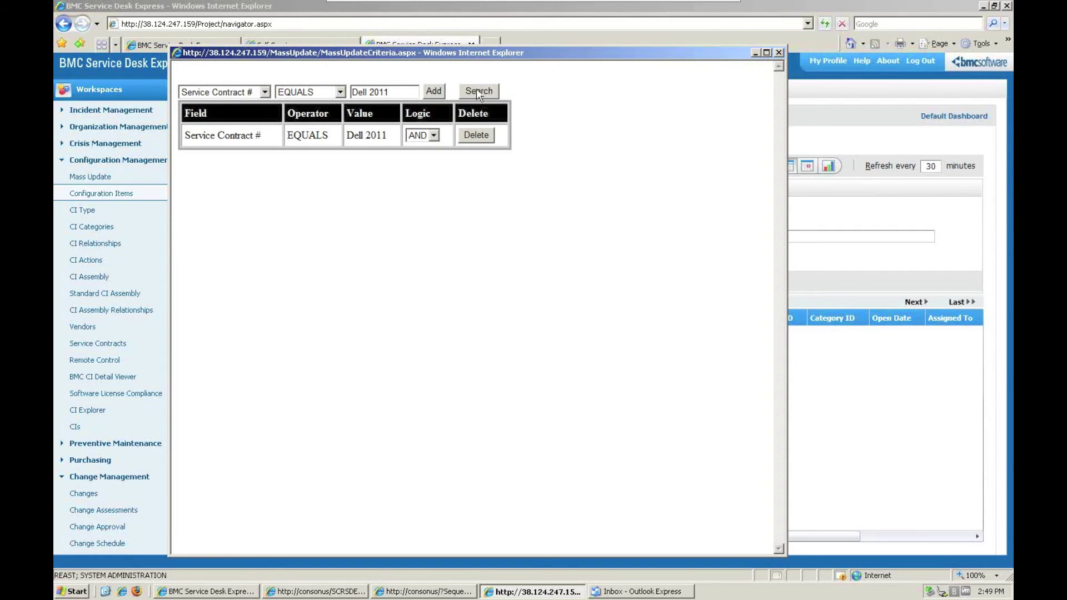
{"action": "left_click", "coordinate": [479, 91]}
Mass-update the Dell 2011 configuration items, setting their Inactive field to 1.
{"action": "scroll", "coordinate": [572, 247], "scroll_direction": "down", "scroll_amount": 5}
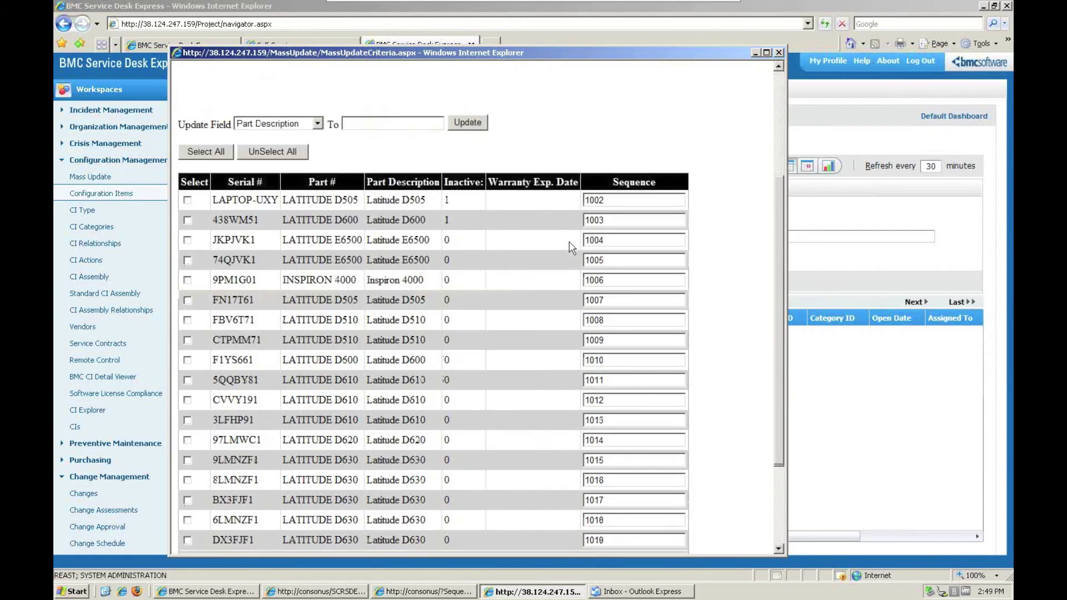
{"action": "scroll", "coordinate": [578, 245], "scroll_direction": "down", "scroll_amount": 3}
{"action": "scroll", "coordinate": [513, 272], "scroll_direction": "up", "scroll_amount": 3}
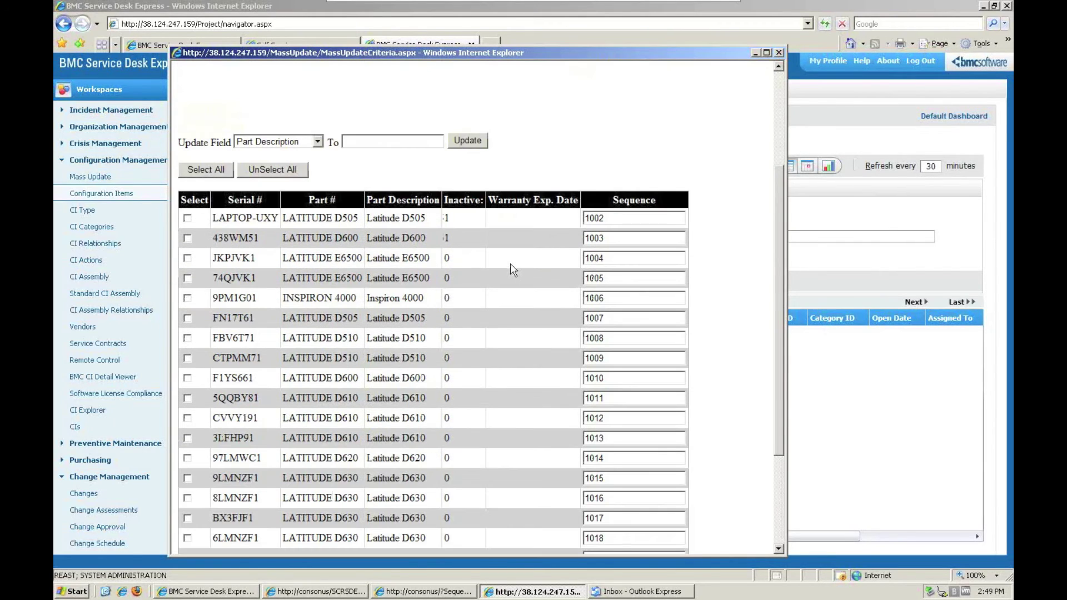
{"action": "scroll", "coordinate": [496, 232], "scroll_direction": "up", "scroll_amount": 3}
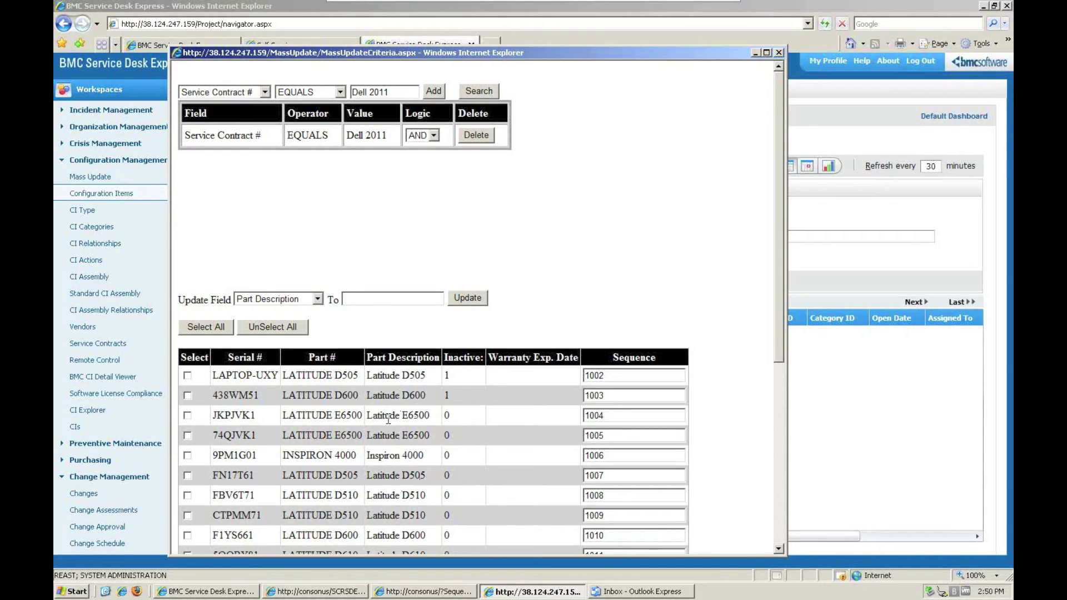
{"action": "scroll", "coordinate": [388, 420], "scroll_direction": "down", "scroll_amount": 3}
{"action": "left_click", "coordinate": [318, 226]}
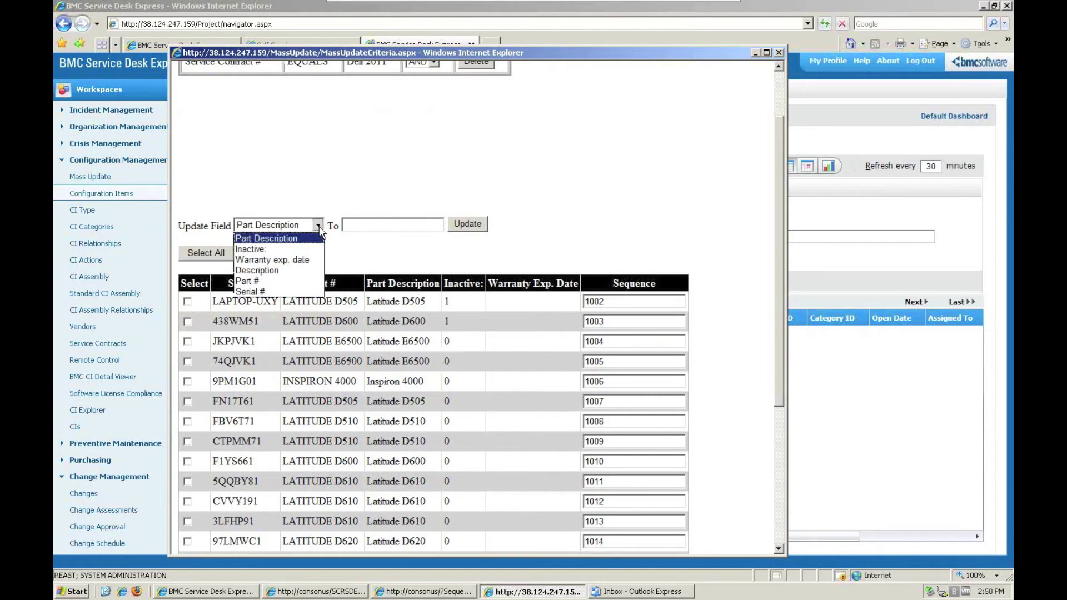
{"action": "left_click", "coordinate": [273, 248]}
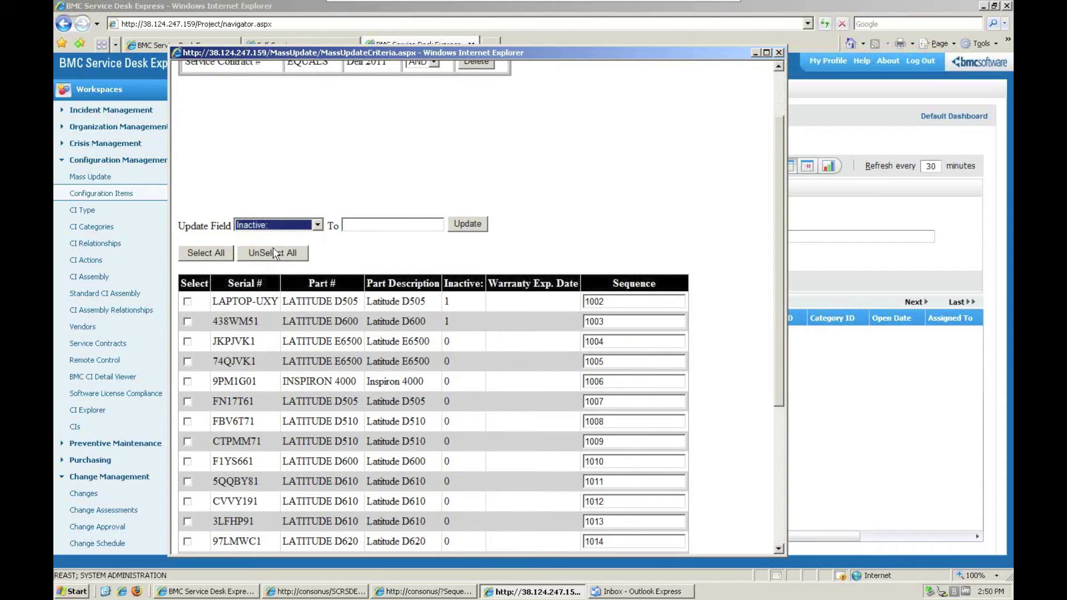
{"action": "left_click", "coordinate": [363, 301]}
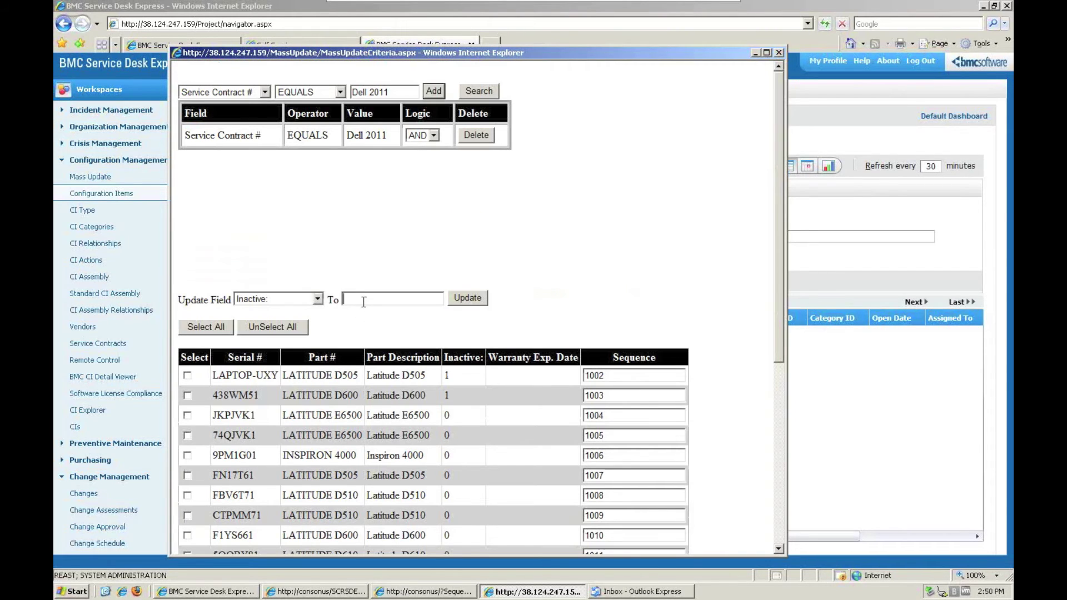
{"action": "type", "text": "1"}
{"action": "left_click", "coordinate": [471, 301]}
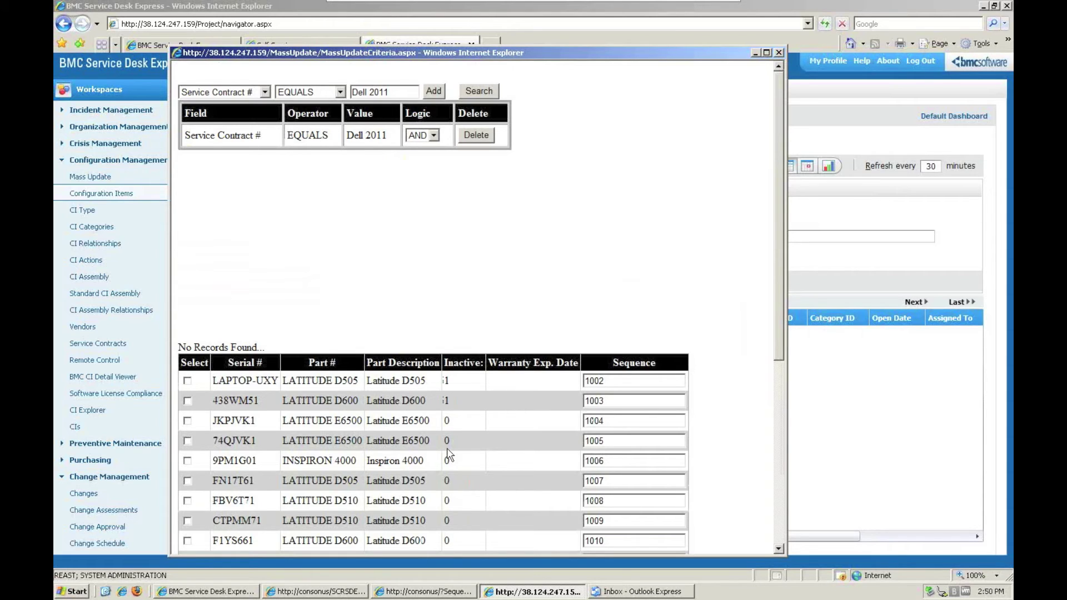
Rerun the search, recheck the update field list, and close the Mass Update window.
{"action": "left_click", "coordinate": [477, 95]}
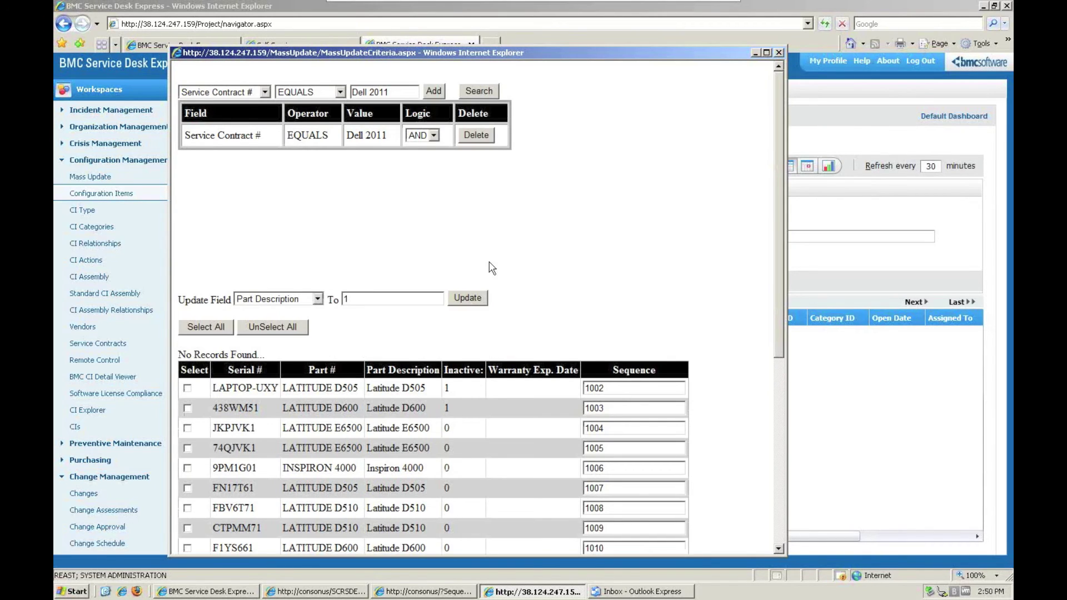
{"action": "left_click", "coordinate": [318, 299]}
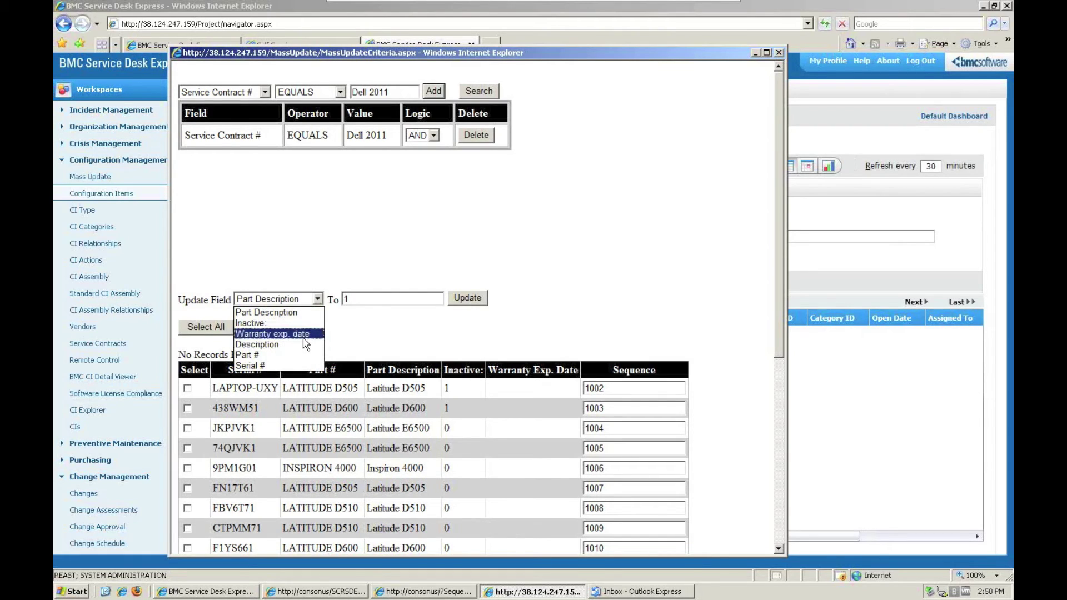
{"action": "left_click", "coordinate": [374, 261]}
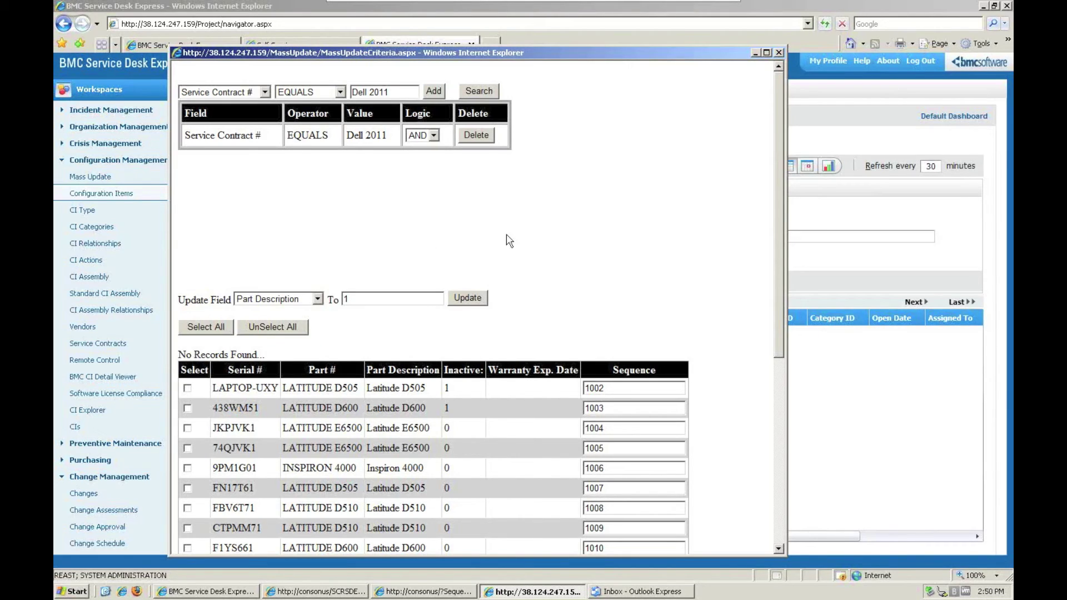
{"action": "left_click", "coordinate": [779, 52]}
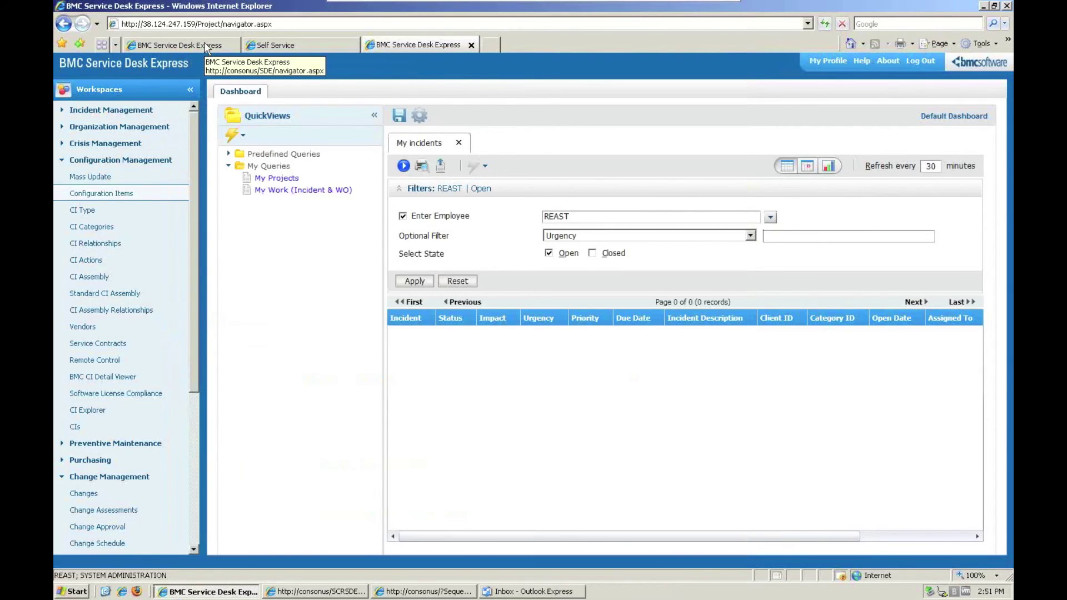
Minimize the SDE10.1 remote session and bring up the 'FW: New Job Email' Outlook message.
{"action": "mouse_move", "coordinate": [592, 6]}
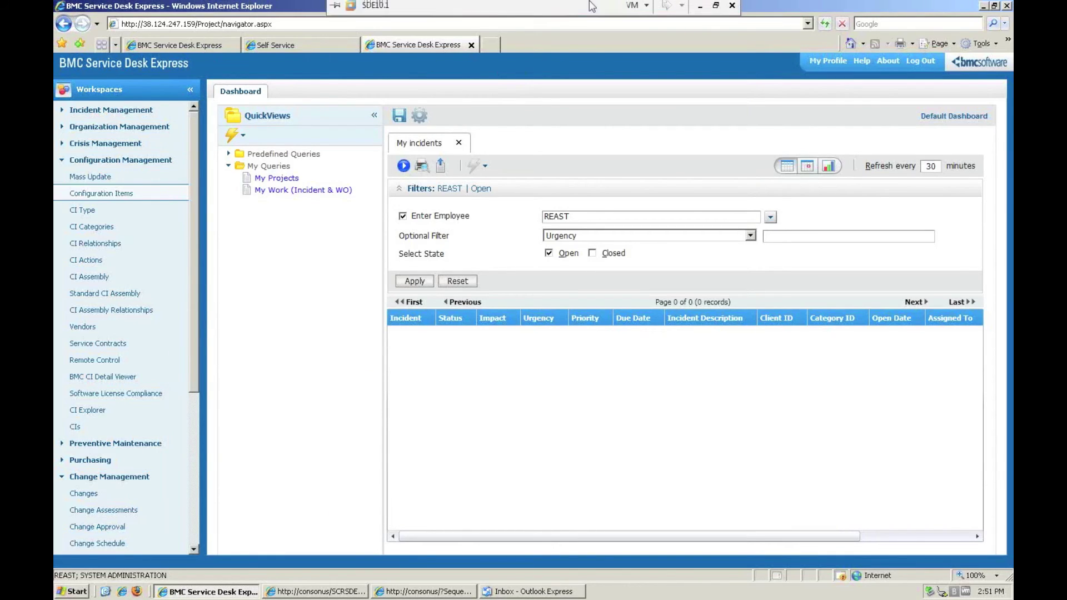
{"action": "left_click", "coordinate": [702, 11]}
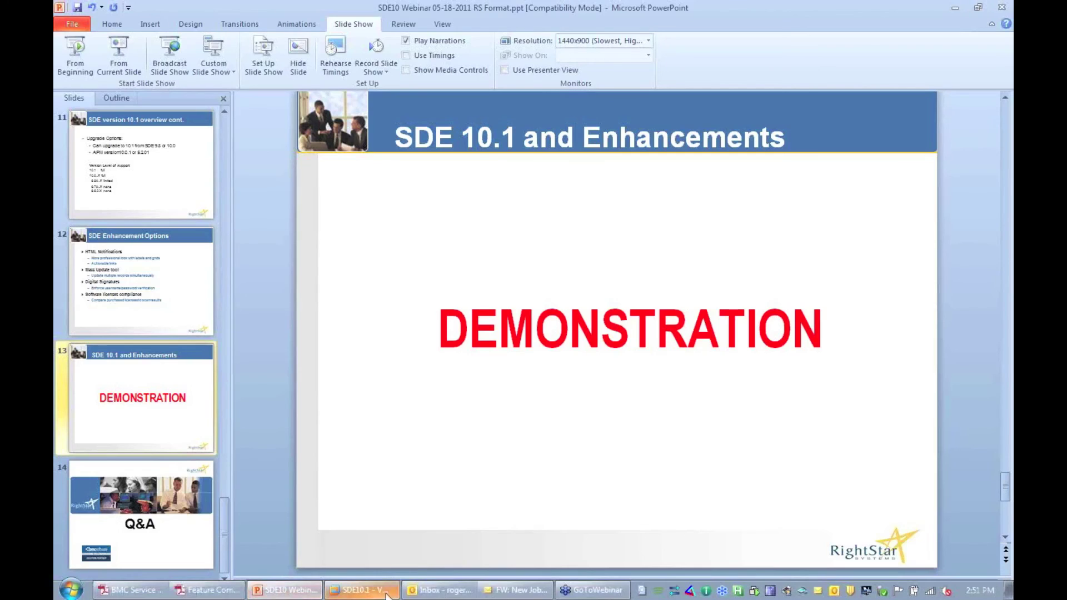
{"action": "left_click", "coordinate": [506, 592]}
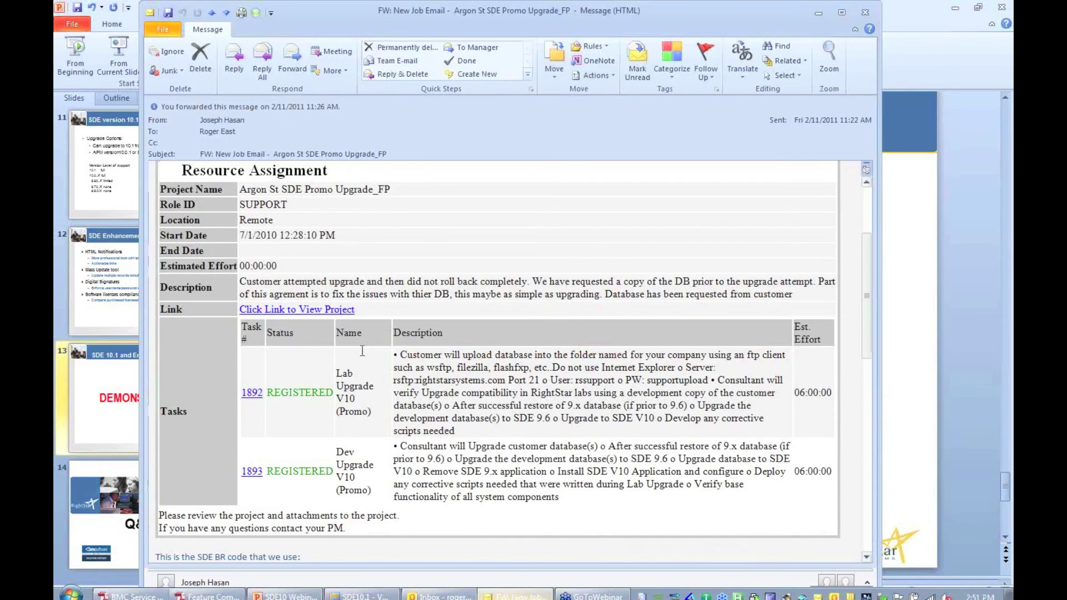